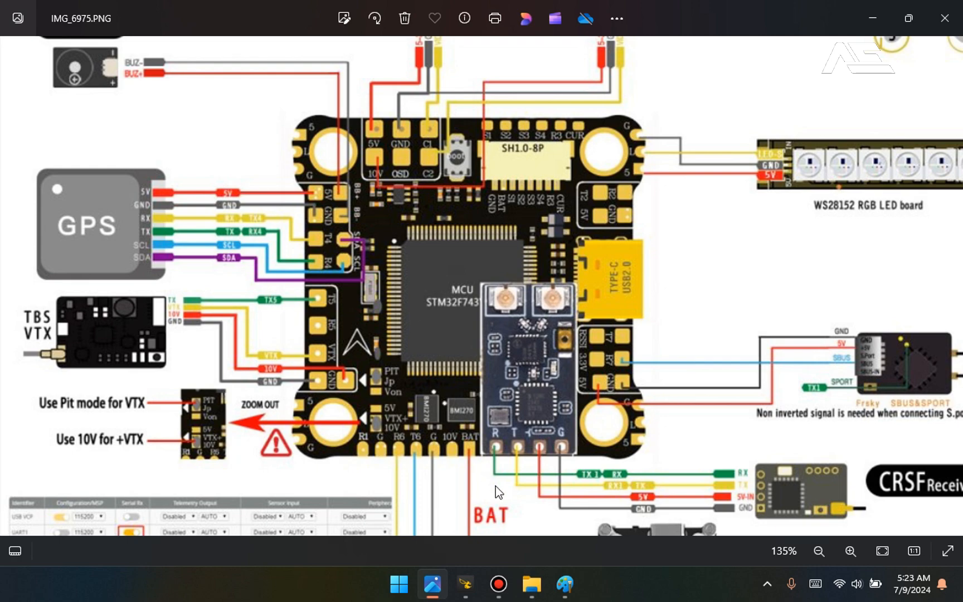
# Step: Examine the flight controller wiring diagram from the receiver connections down to the Caddx Unit and the second board view
pyautogui.scroll(-5, 509, 493)
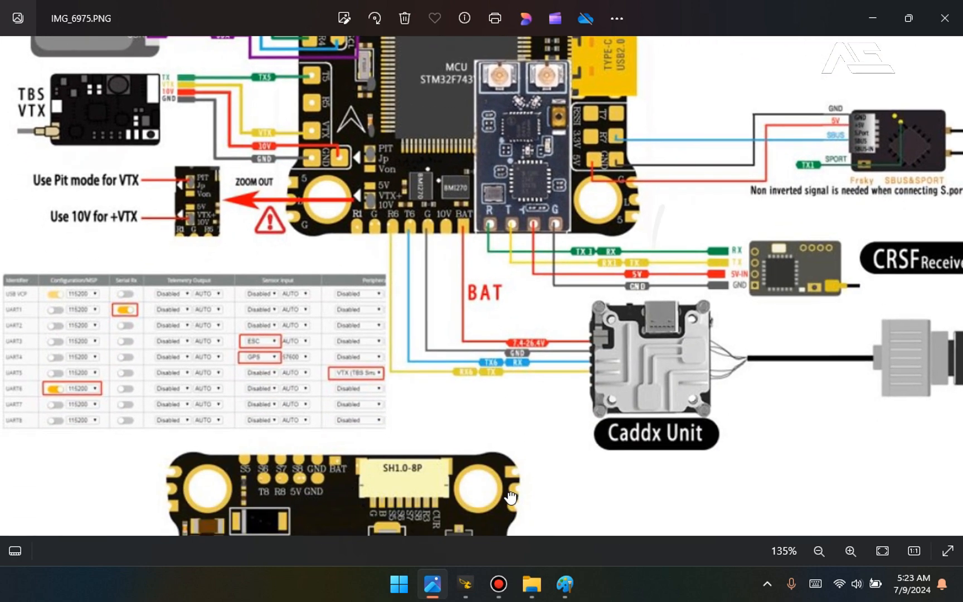
pyautogui.scroll(-7, 511, 498)
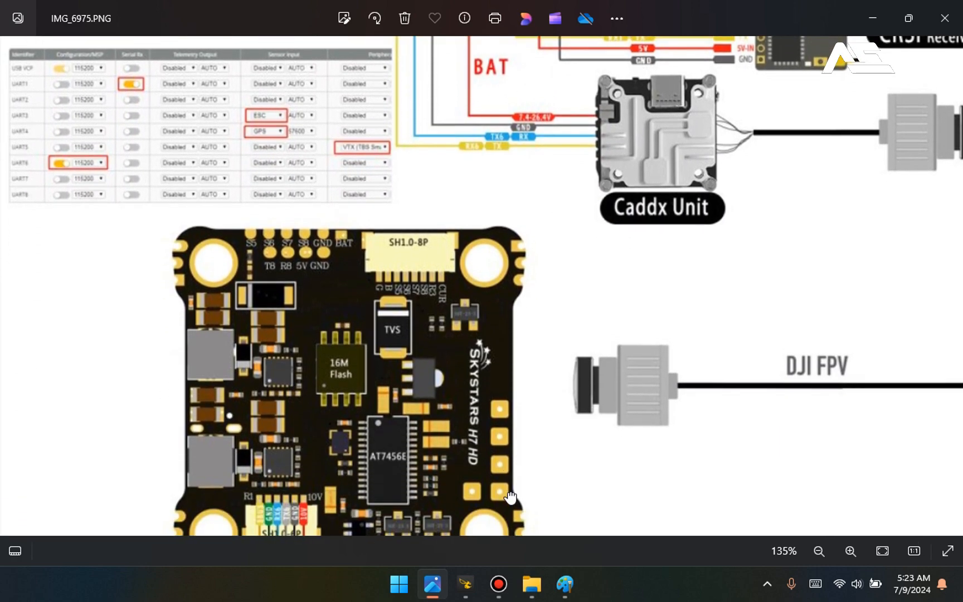
pyautogui.scroll(-1, 511, 498)
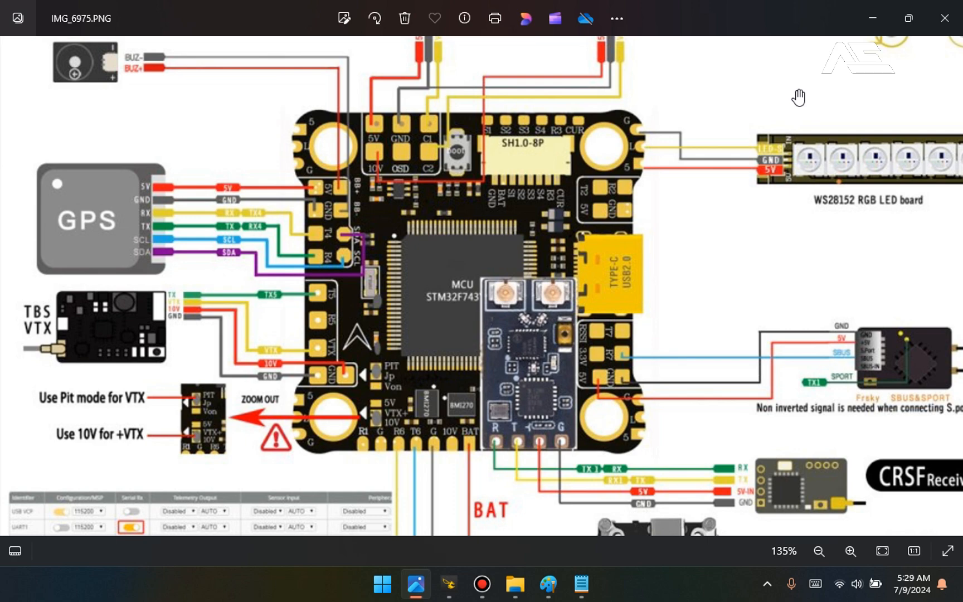
# Step: Switch to Betaflight Configurator, connect to the flight controller on COM4 and open its port settings
pyautogui.click(452, 586)
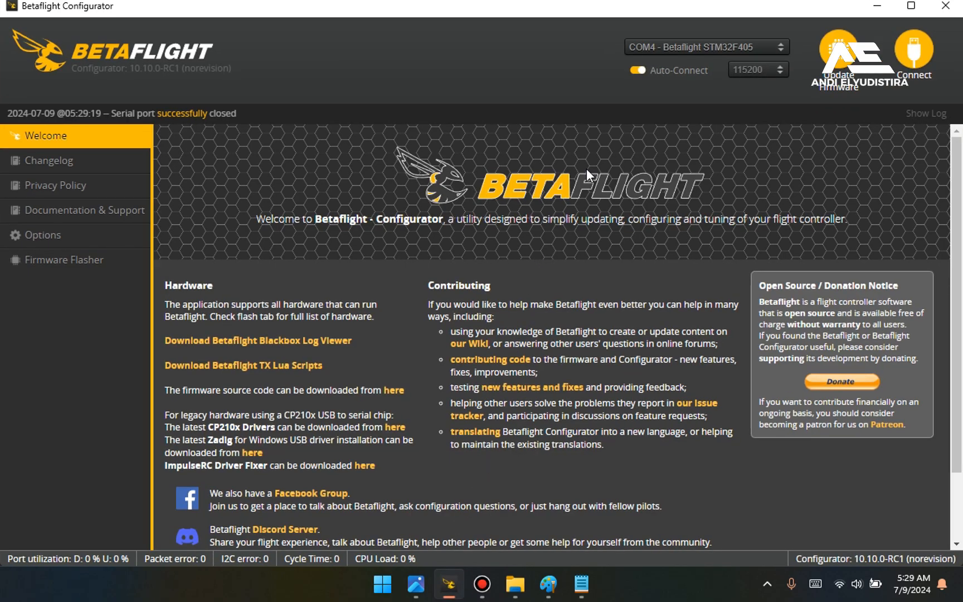
pyautogui.click(917, 56)
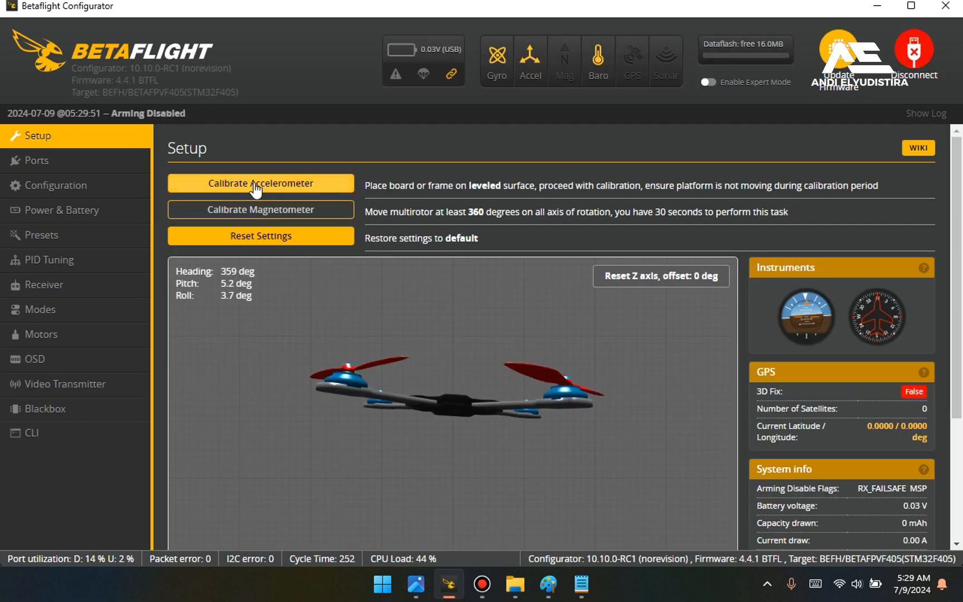
pyautogui.click(63, 165)
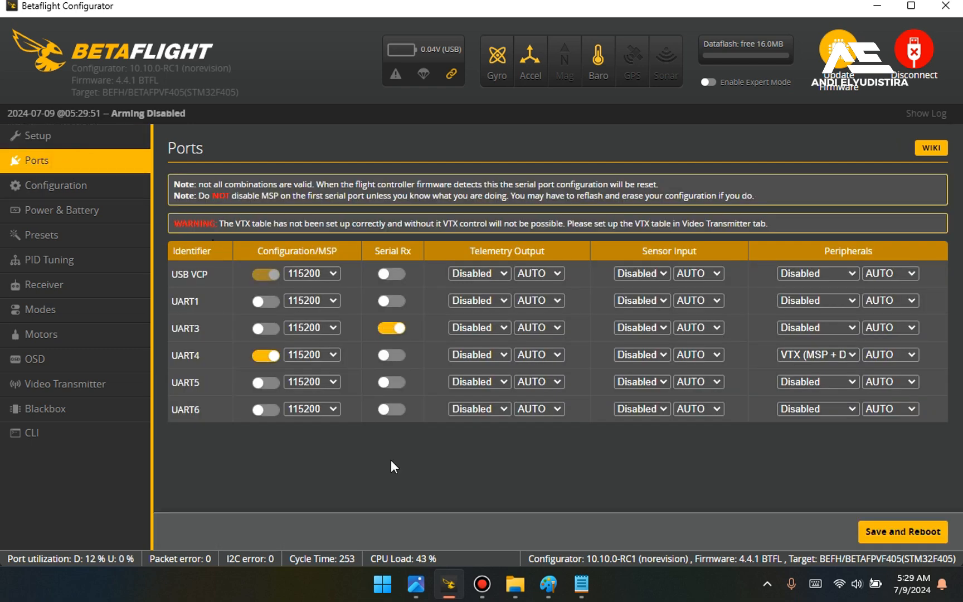
# Step: Consult the wiring diagram for the receiver's UART and toggle Serial Rx for UART1 and UART3 in Betaflight's port settings
pyautogui.click(425, 582)
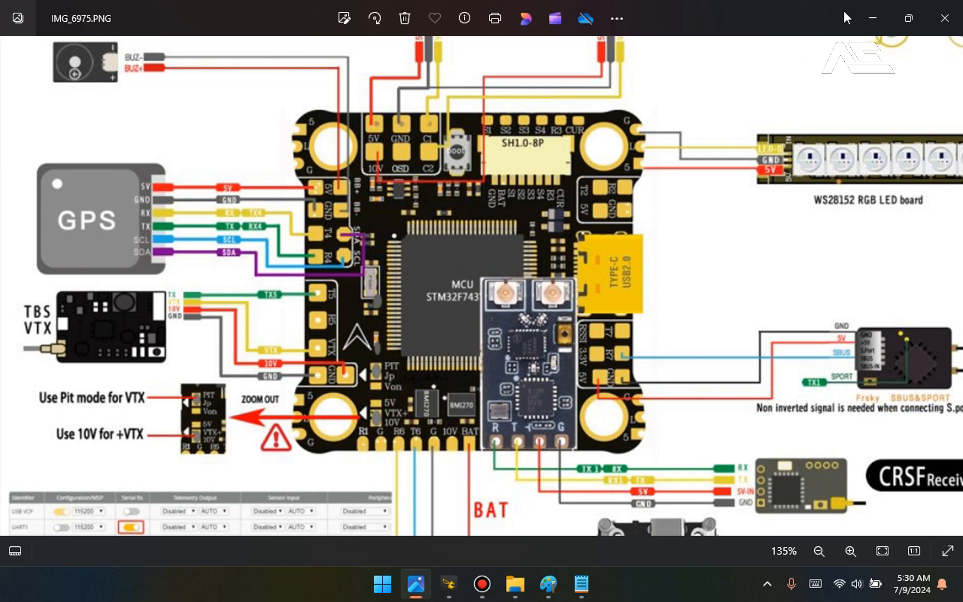
pyautogui.click(871, 19)
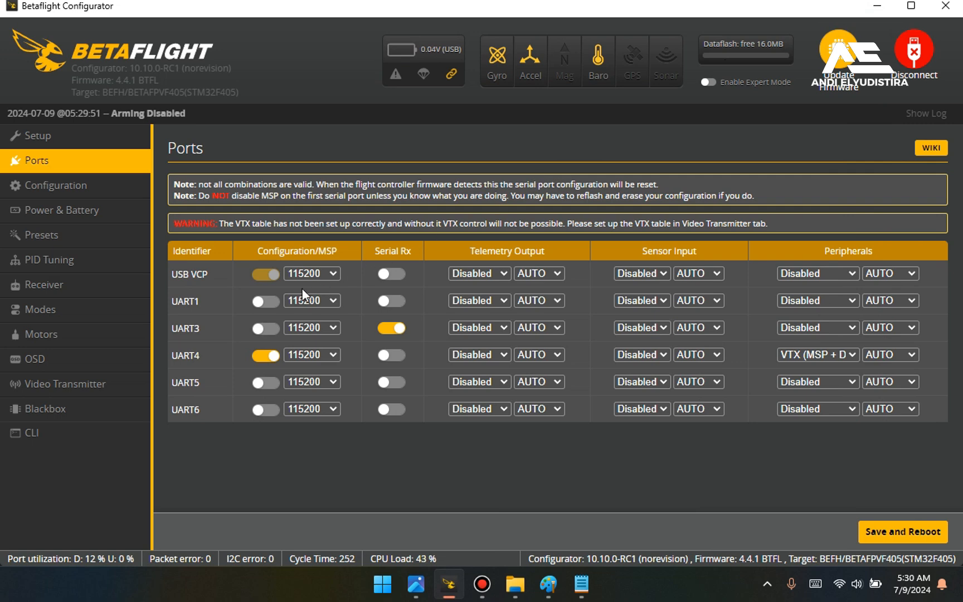
pyautogui.click(416, 583)
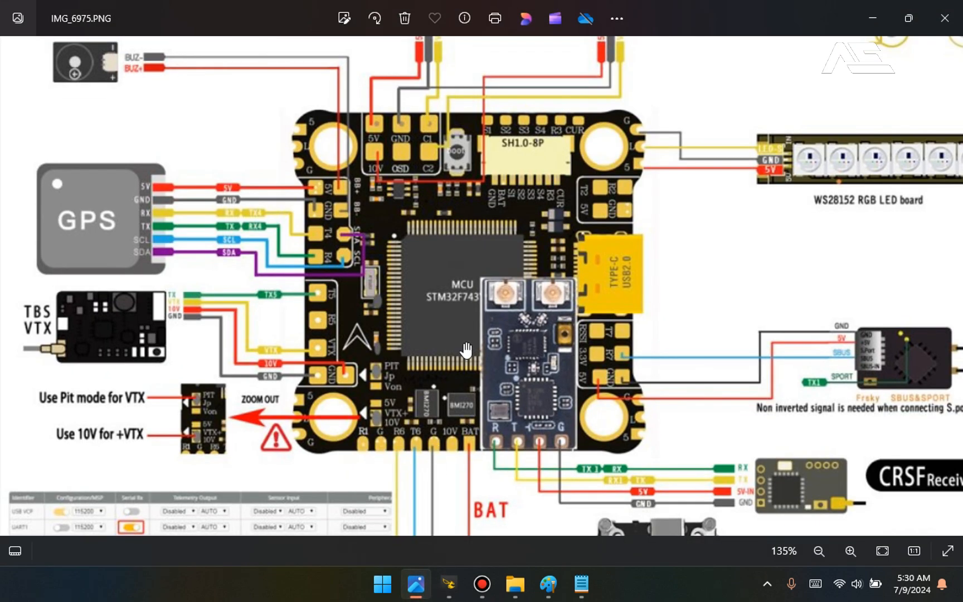
pyautogui.click(876, 17)
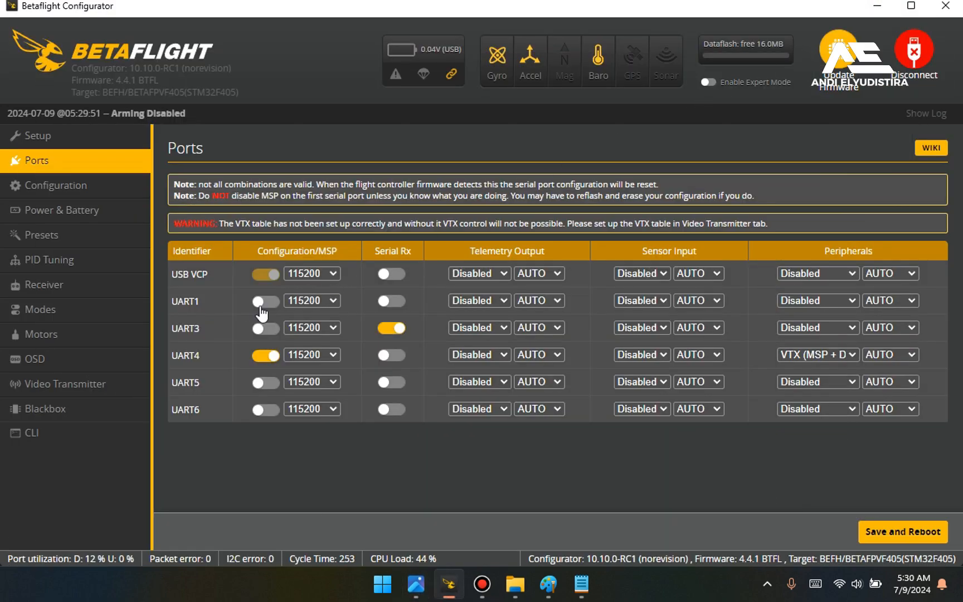
pyautogui.click(395, 303)
pyautogui.click(395, 329)
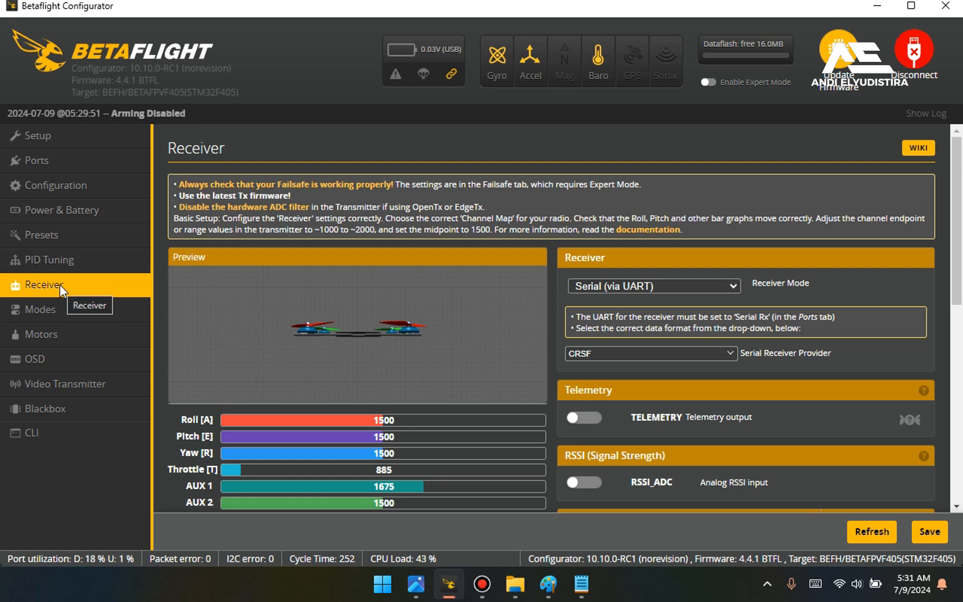
# Step: Set the receiver mode to Serial (via UART) and the serial receiver provider to SBUS
pyautogui.click(674, 285)
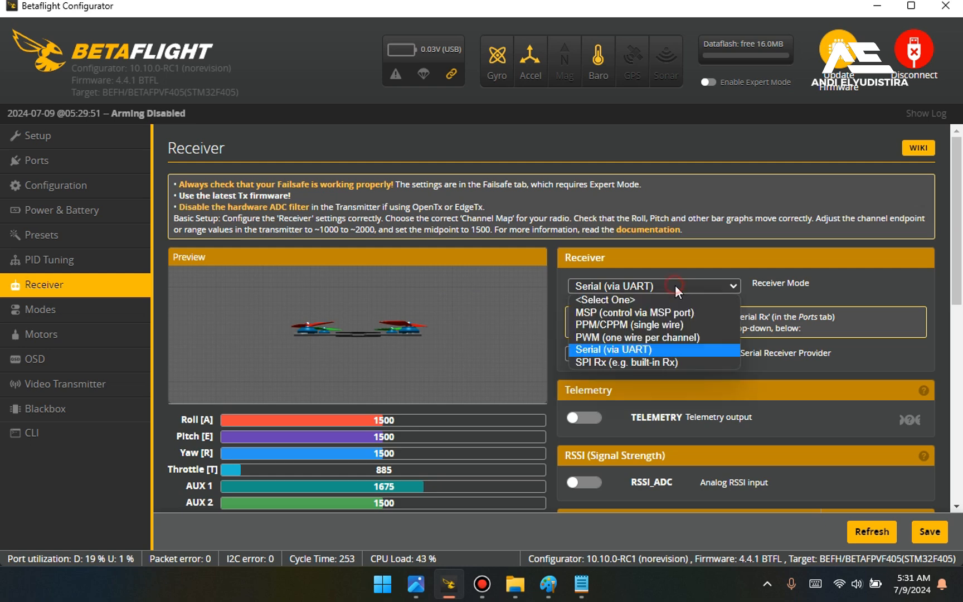
pyautogui.click(645, 350)
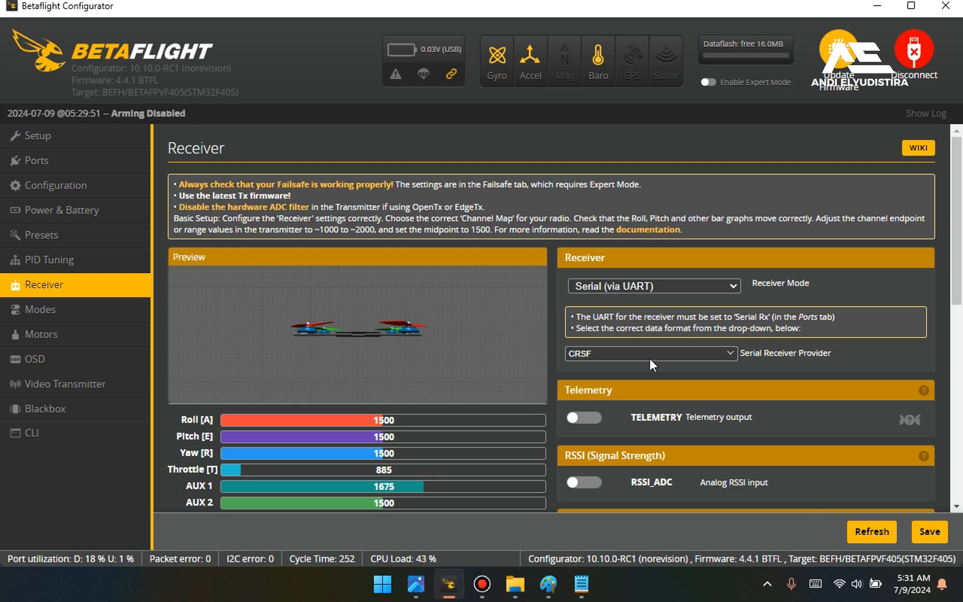
pyautogui.click(680, 353)
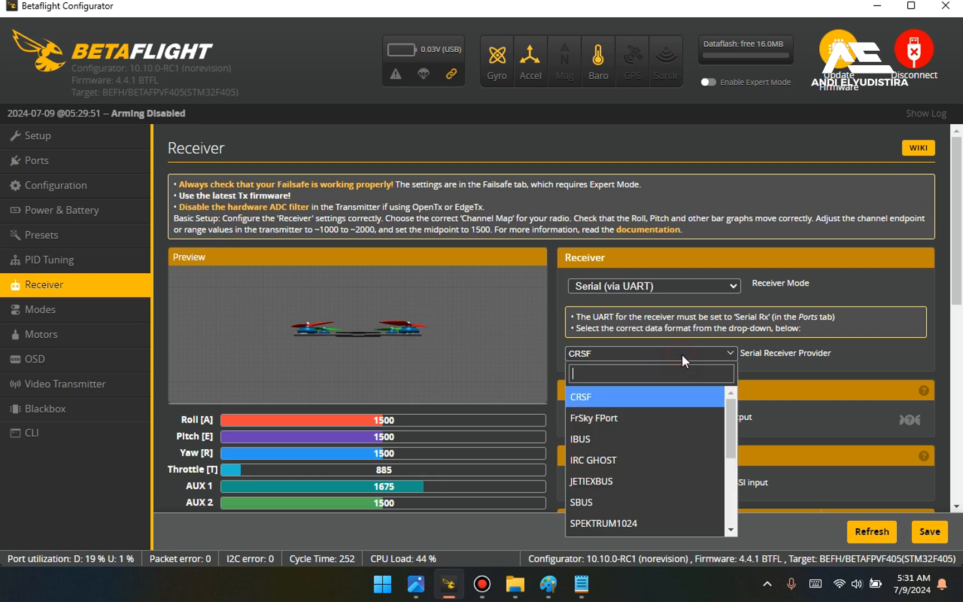
pyautogui.click(660, 503)
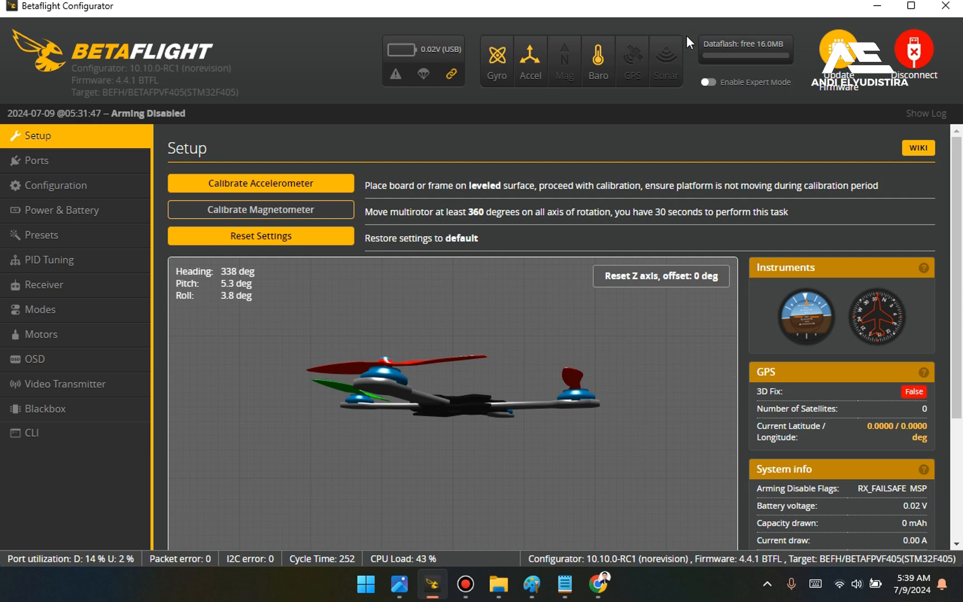
# Step: Check the protocol options in the DJI O3 control menu photo in Chrome and return to Betaflight Configurator
pyautogui.click(600, 584)
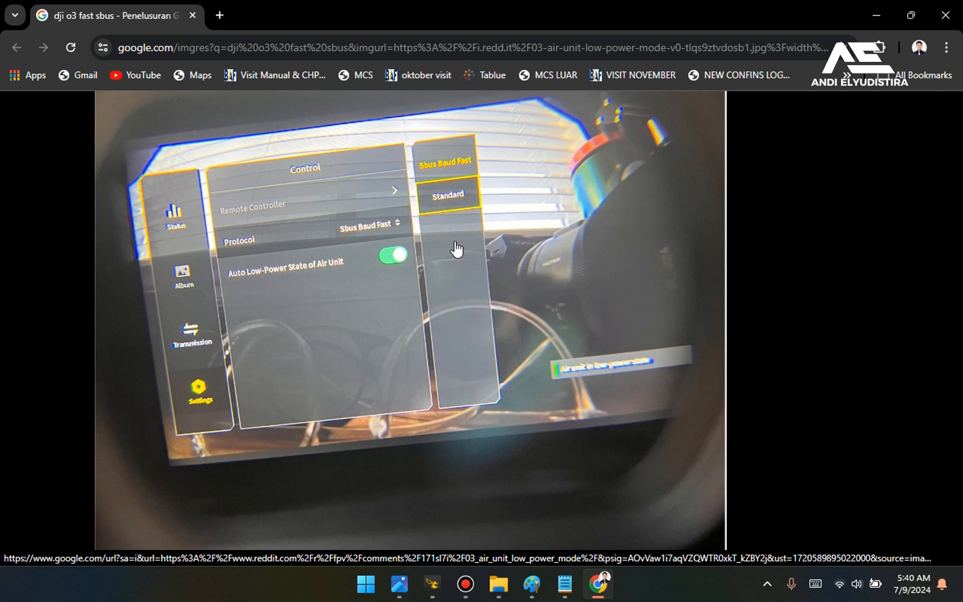
pyautogui.click(435, 587)
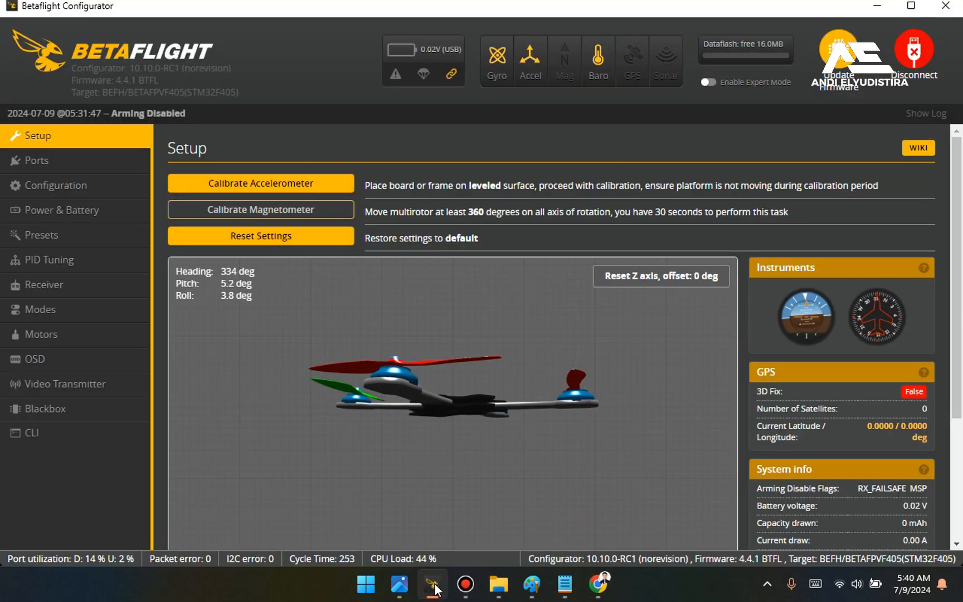
pyautogui.click(598, 584)
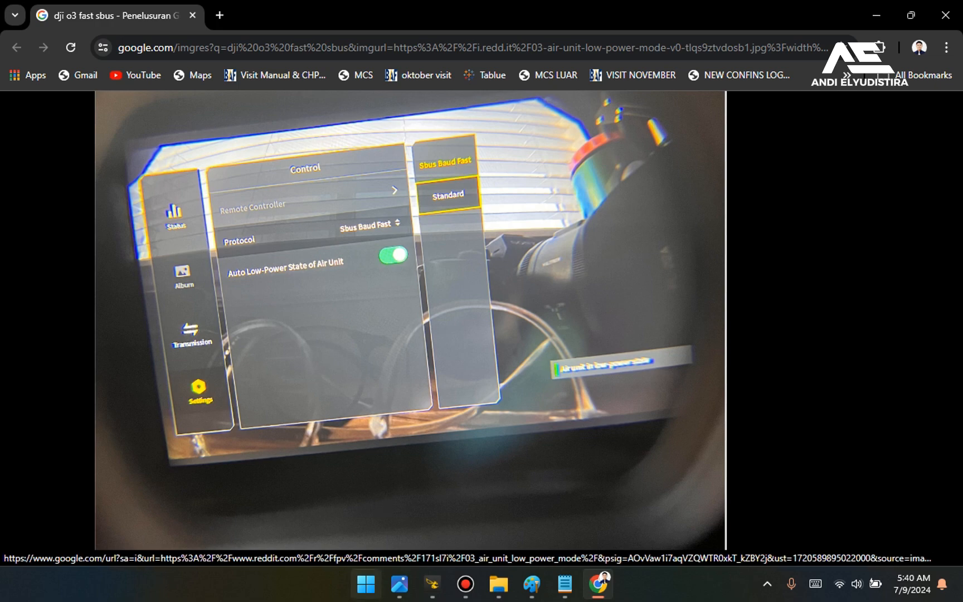
pyautogui.click(434, 584)
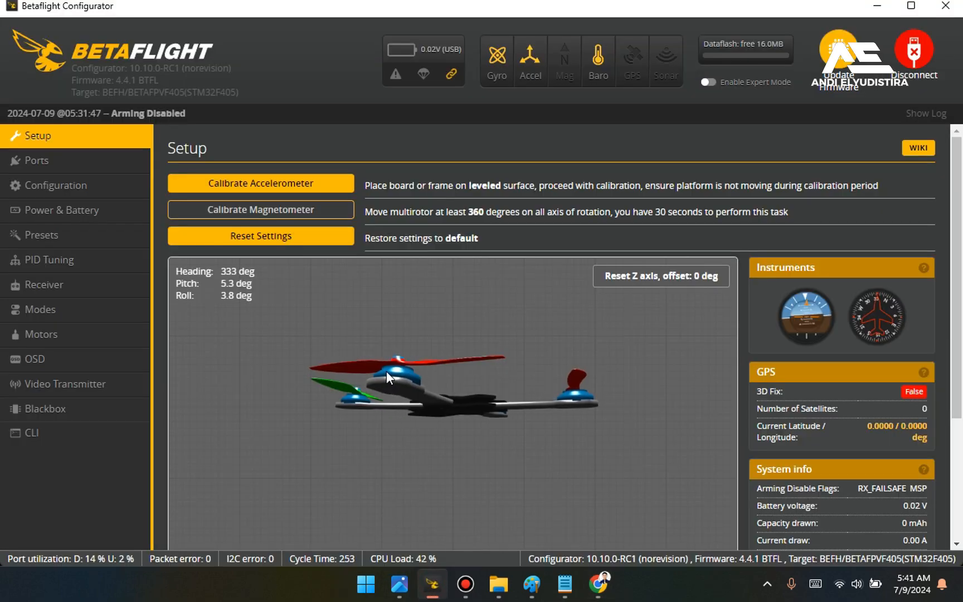
# Step: Switch to Notepad and copy the whole command "set sbus_baud_fast = ON"
pyautogui.click(564, 585)
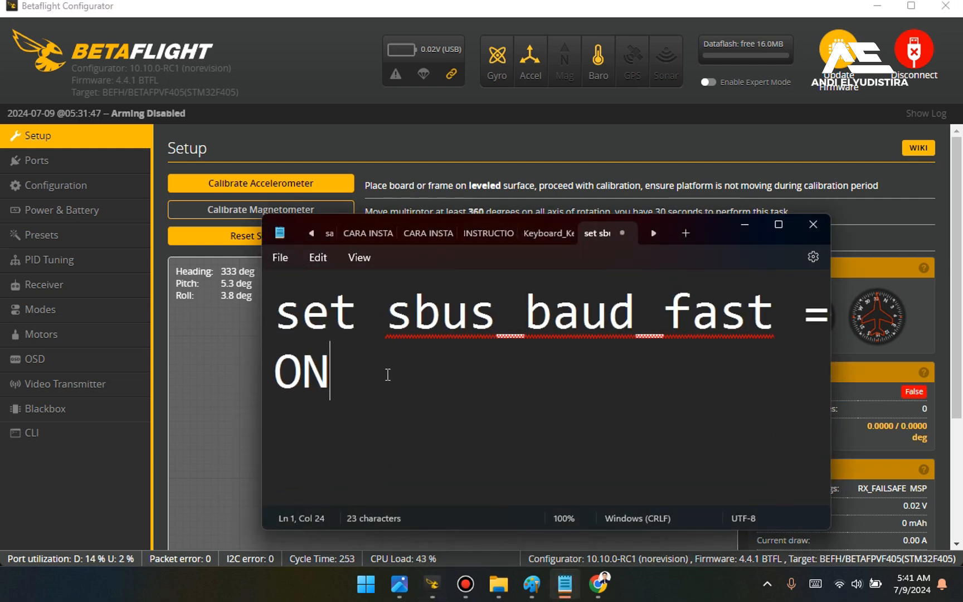
pyautogui.hotkey('ctrl', 'a')
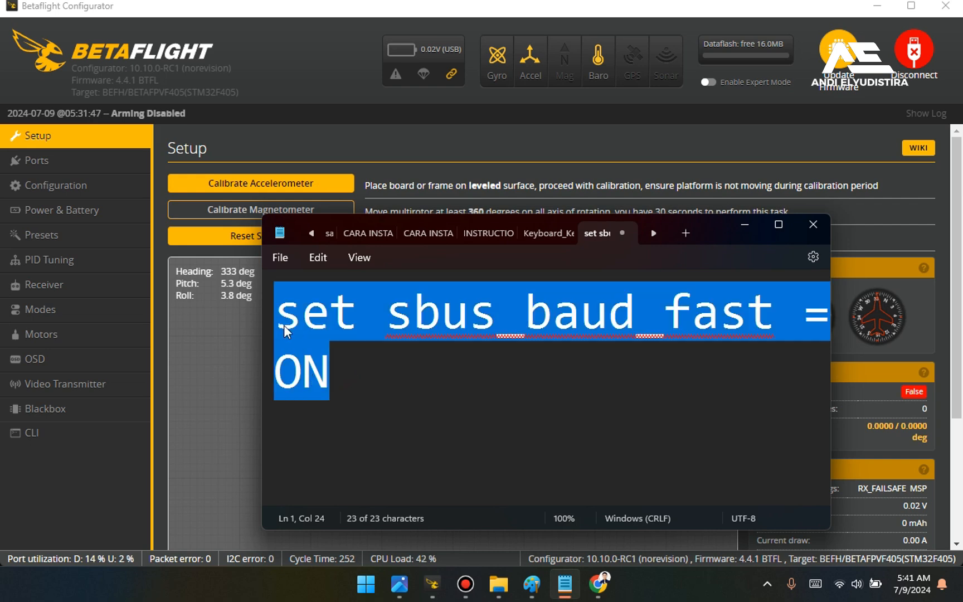
pyautogui.rightClick(303, 325)
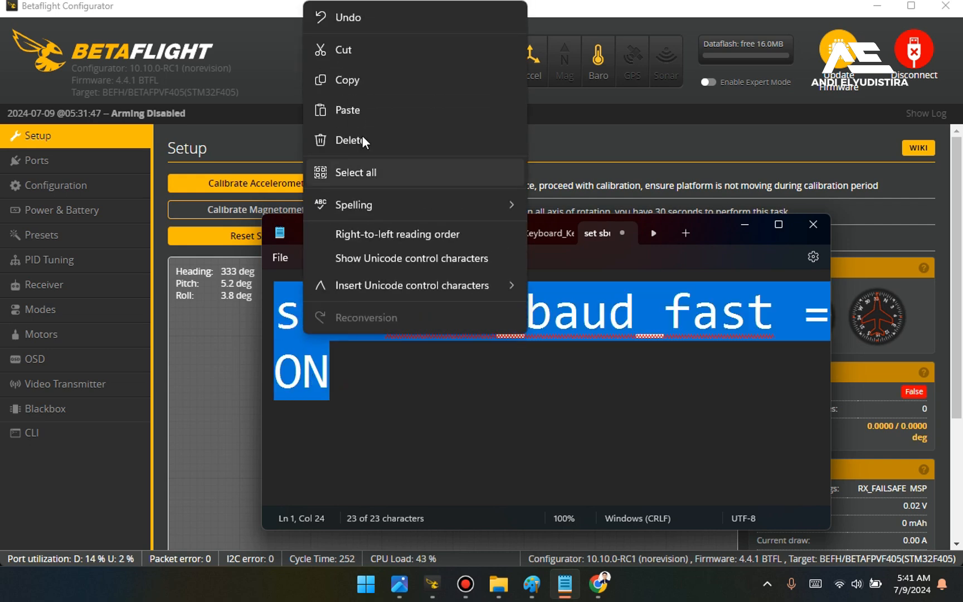
pyautogui.click(361, 85)
# Step: Open Betaflight's command line and run the copied command "set sbus_baud_fast = ON"
pyautogui.click(22, 435)
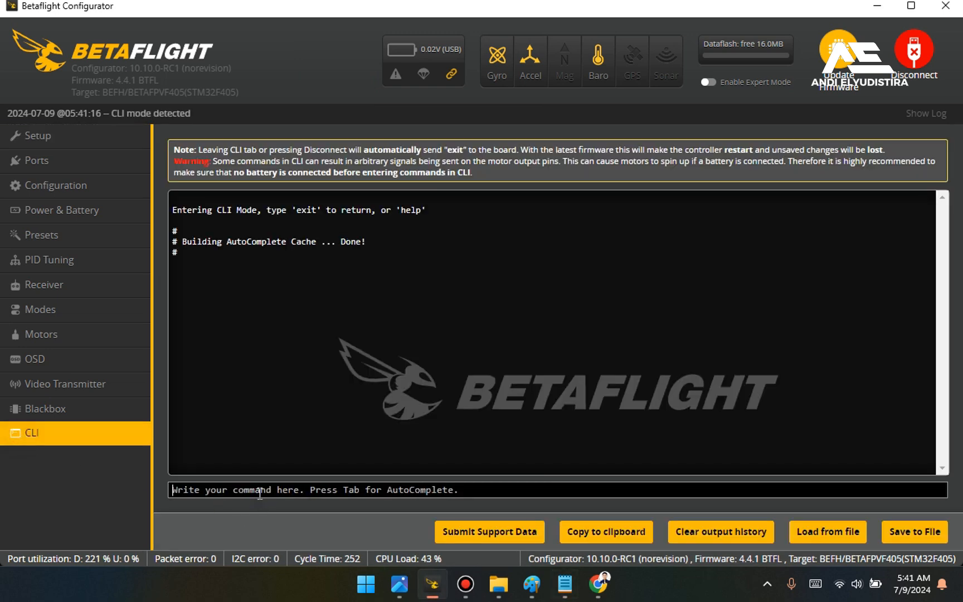
pyautogui.rightClick(259, 492)
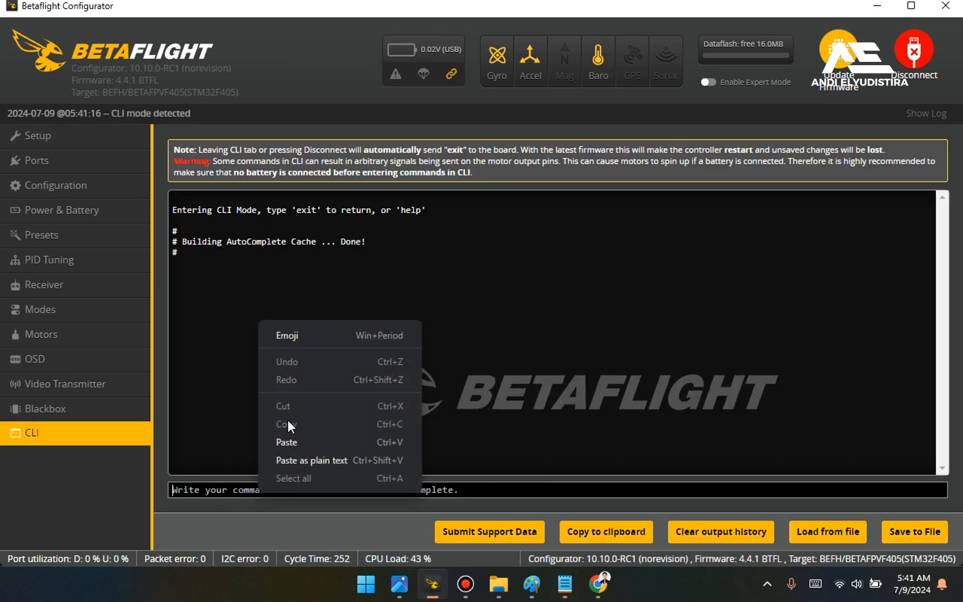
pyautogui.click(292, 441)
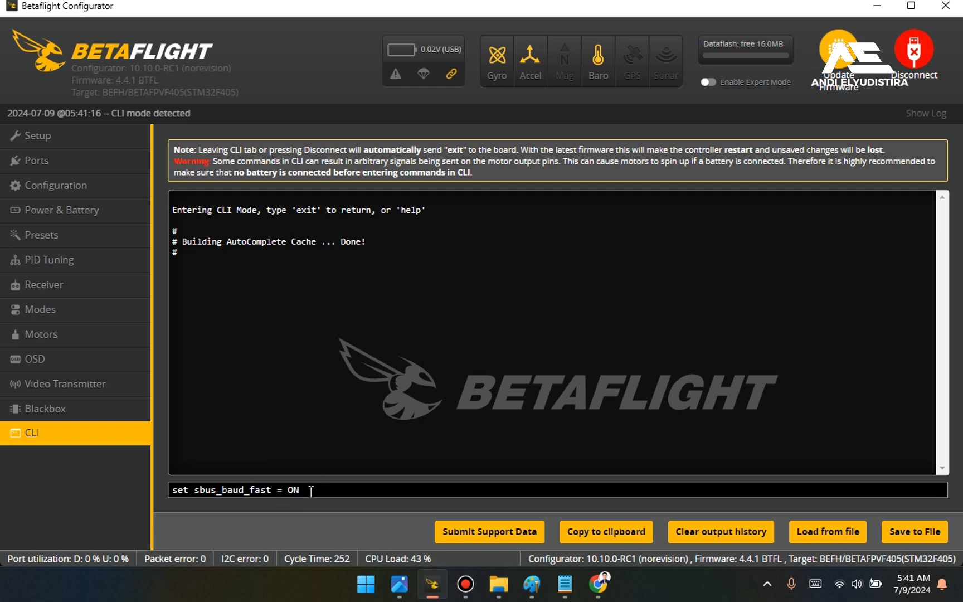
pyautogui.press('Return')
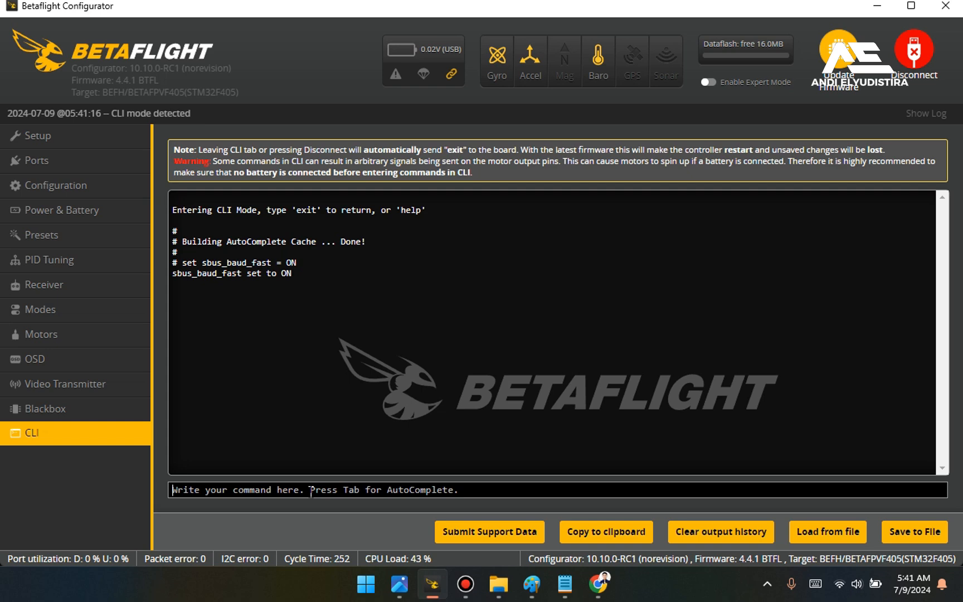
# Step: Run the "save" command in the command line to store the configuration and reboot the flight controller
pyautogui.click(311, 491)
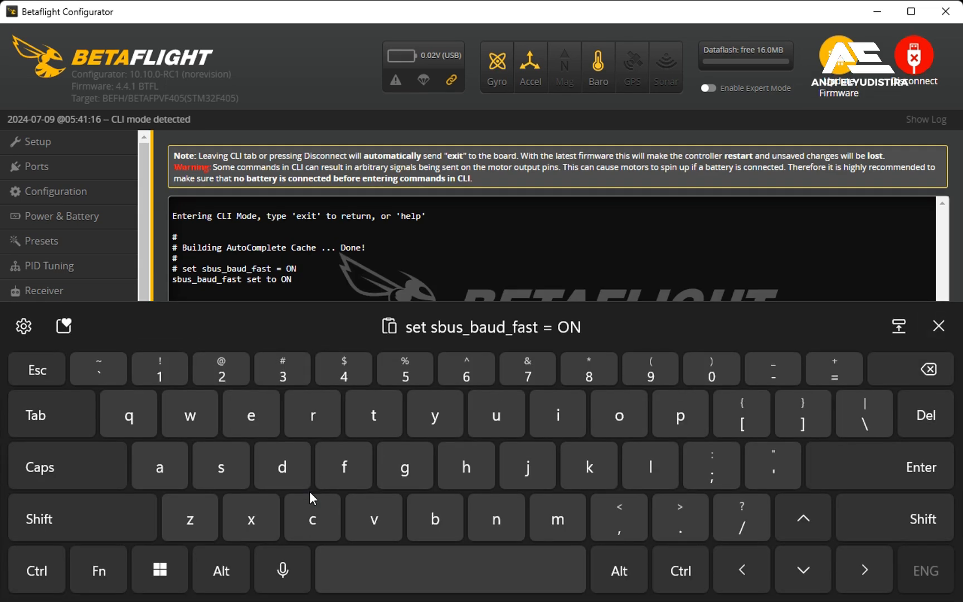
pyautogui.write('sa')
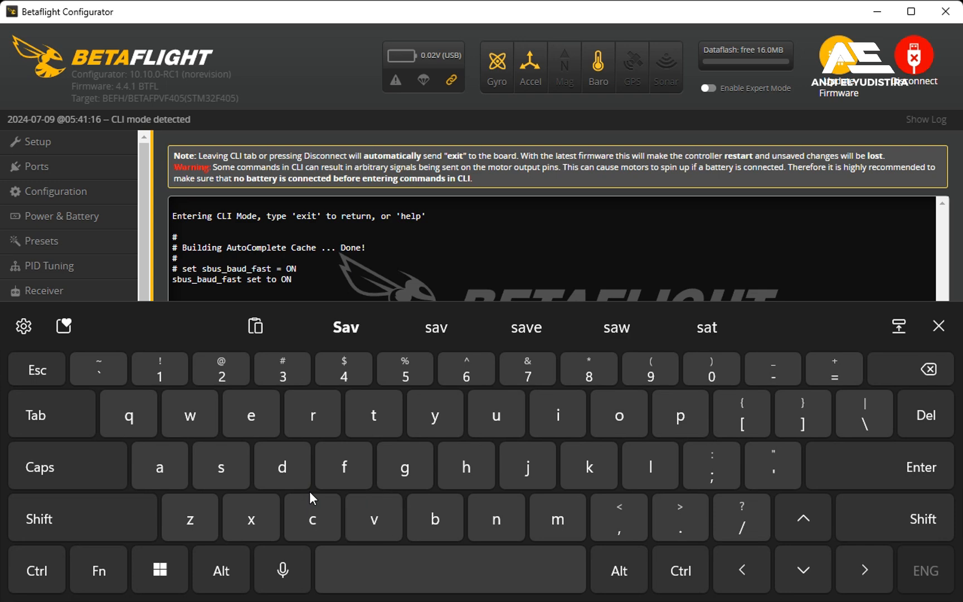
pyautogui.write('e')
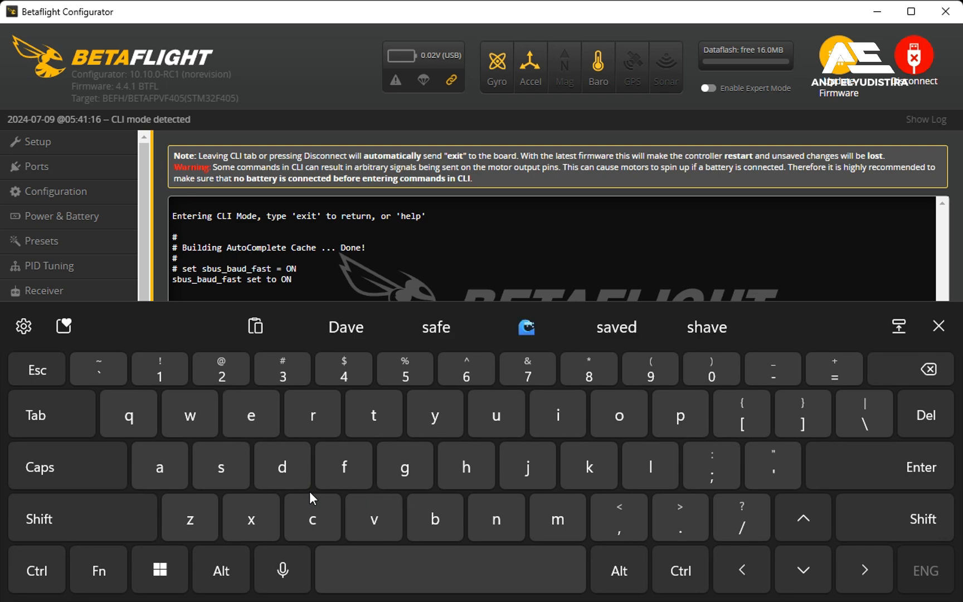
pyautogui.press('Return')
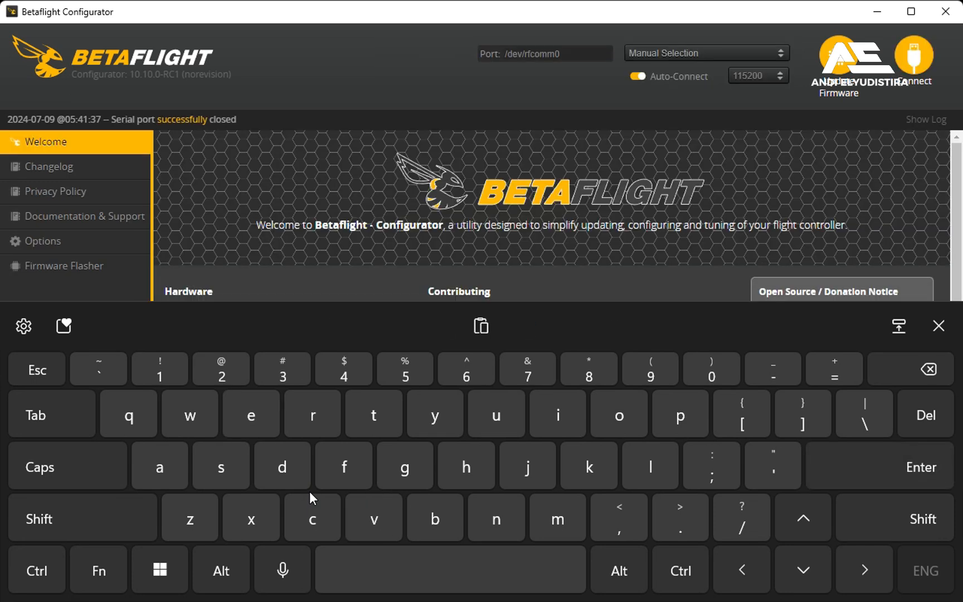